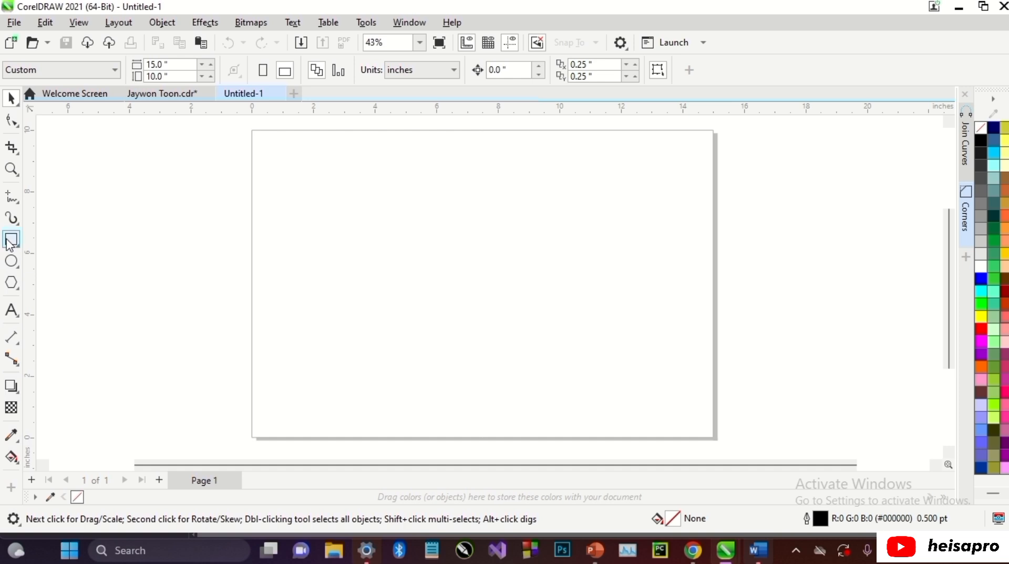
Draw a rectangle about 6.7 by 3.6 inches in the upper part of the page and fill it with red.
{"action": "left_click", "coordinate": [9, 240]}
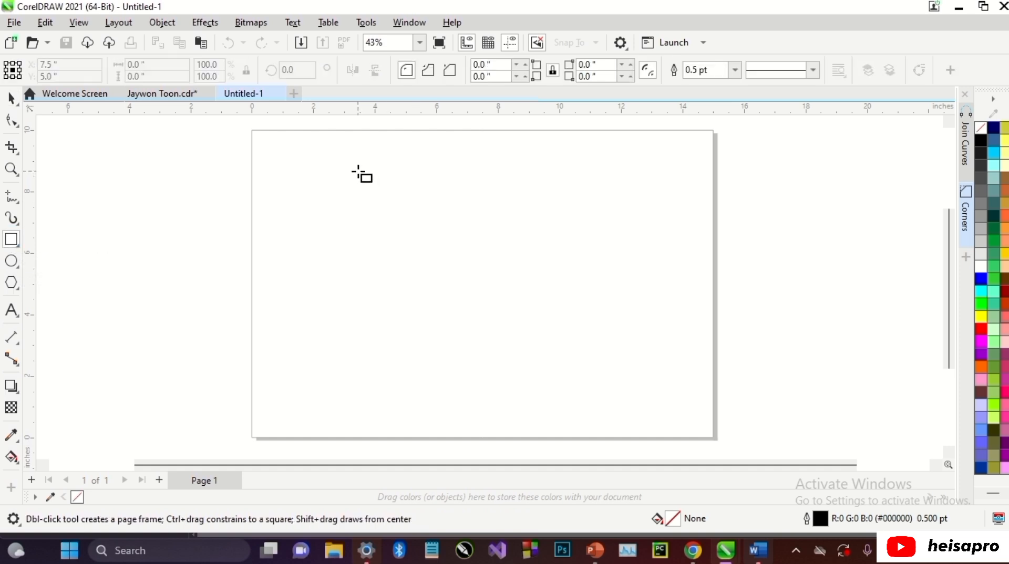
{"action": "left_click_drag", "start_coordinate": [358, 171], "coordinate": [564, 284]}
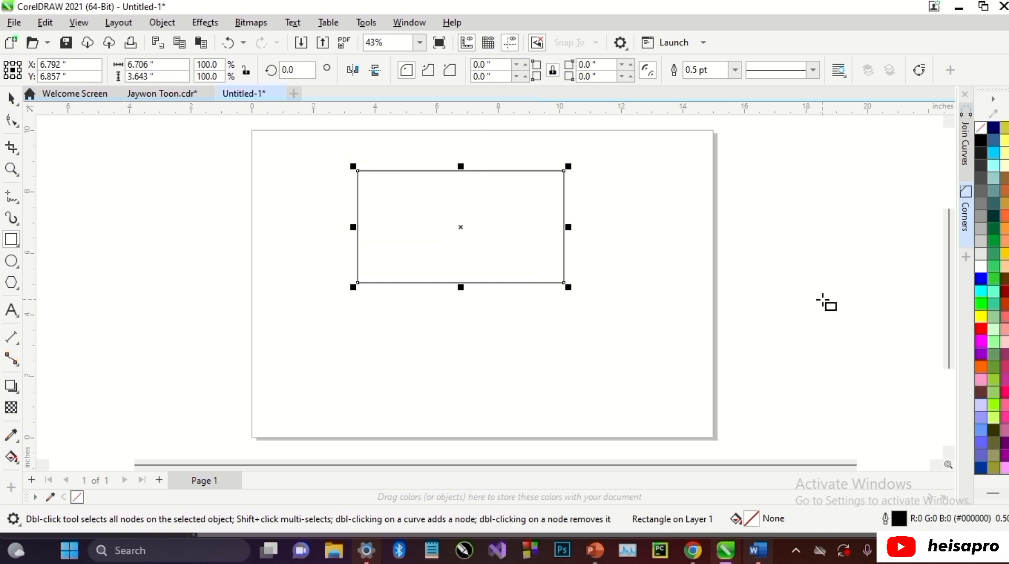
{"action": "left_click", "coordinate": [980, 331]}
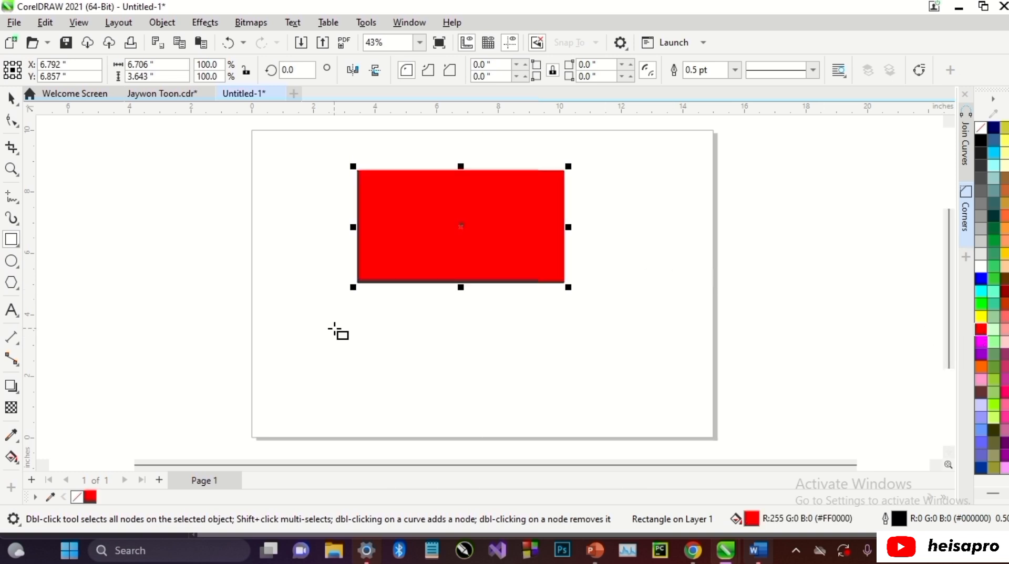
Cast a perspective drop shadow from the rectangle's left side past its right edge and raise the shadow's opacity to 70.
{"action": "left_click", "coordinate": [10, 387]}
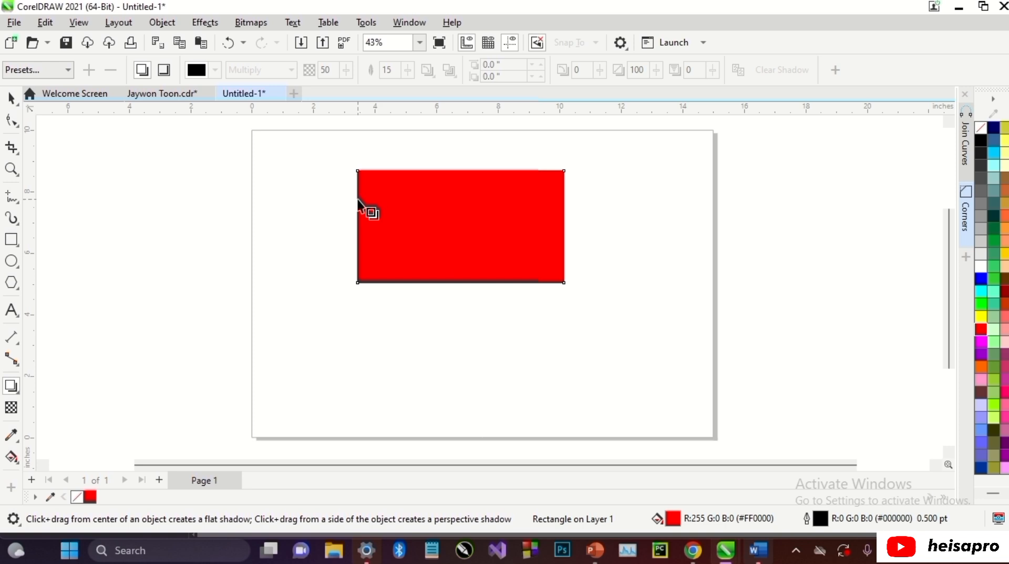
{"action": "left_click_drag", "start_coordinate": [361, 204], "coordinate": [598, 246]}
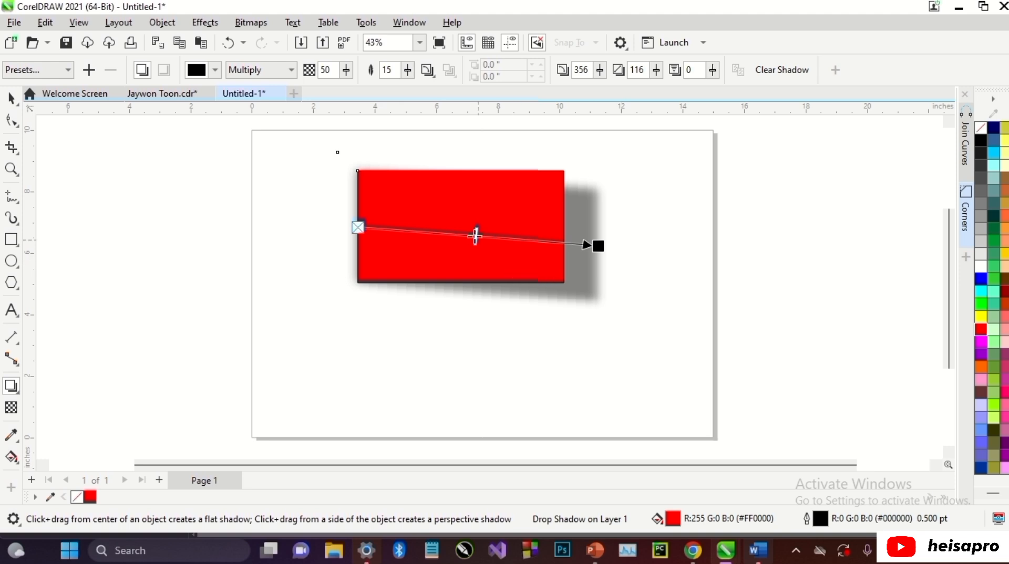
{"action": "left_click_drag", "start_coordinate": [476, 235], "coordinate": [522, 239]}
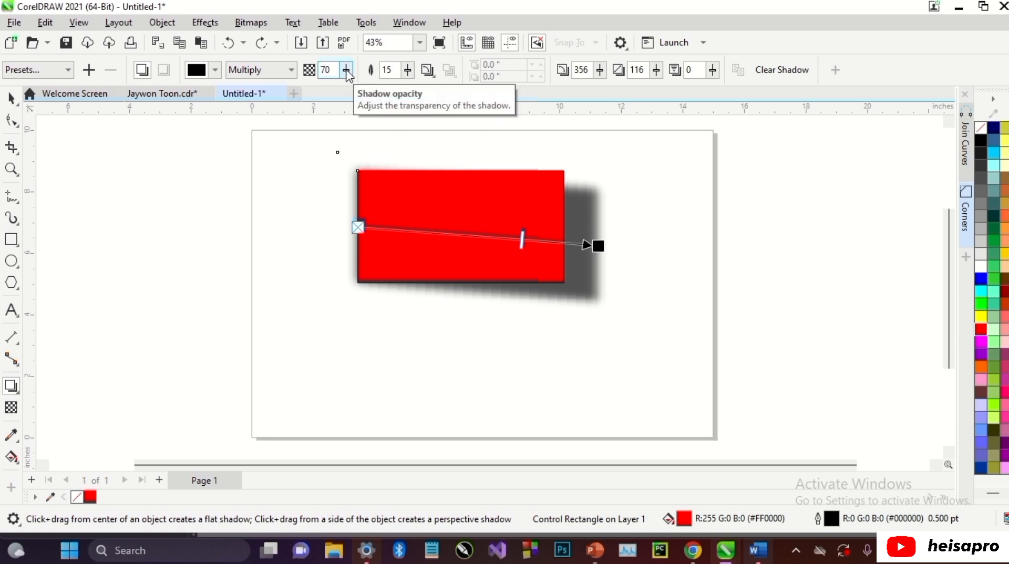
Set the drop shadow's opacity to 46 and its feathering to 10.
{"action": "mouse_move", "coordinate": [345, 72]}
{"action": "left_mouse_down"}
{"action": "mouse_move", "coordinate": [322, 72]}
{"action": "mouse_move", "coordinate": [350, 72]}
{"action": "left_mouse_up"}
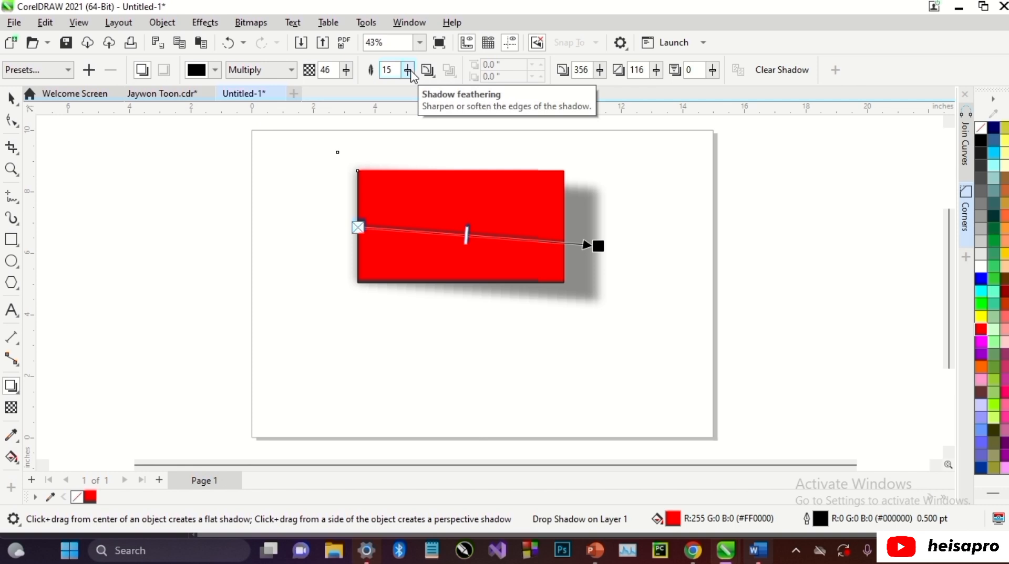
{"action": "mouse_move", "coordinate": [411, 70]}
{"action": "left_mouse_down"}
{"action": "mouse_move", "coordinate": [400, 77]}
{"action": "mouse_move", "coordinate": [423, 72]}
{"action": "left_mouse_up"}
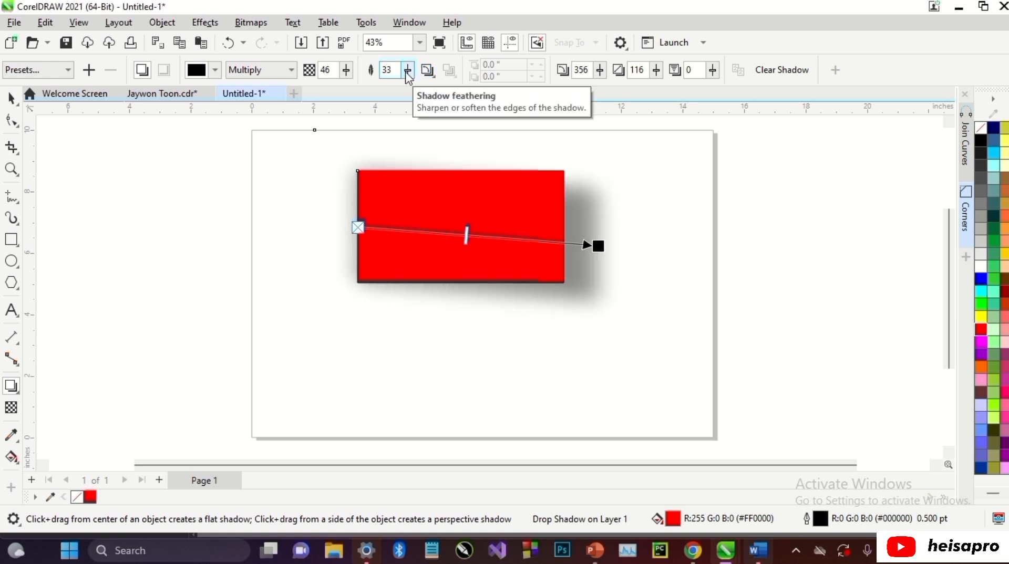
{"action": "left_click_drag", "start_coordinate": [407, 74], "coordinate": [395, 77]}
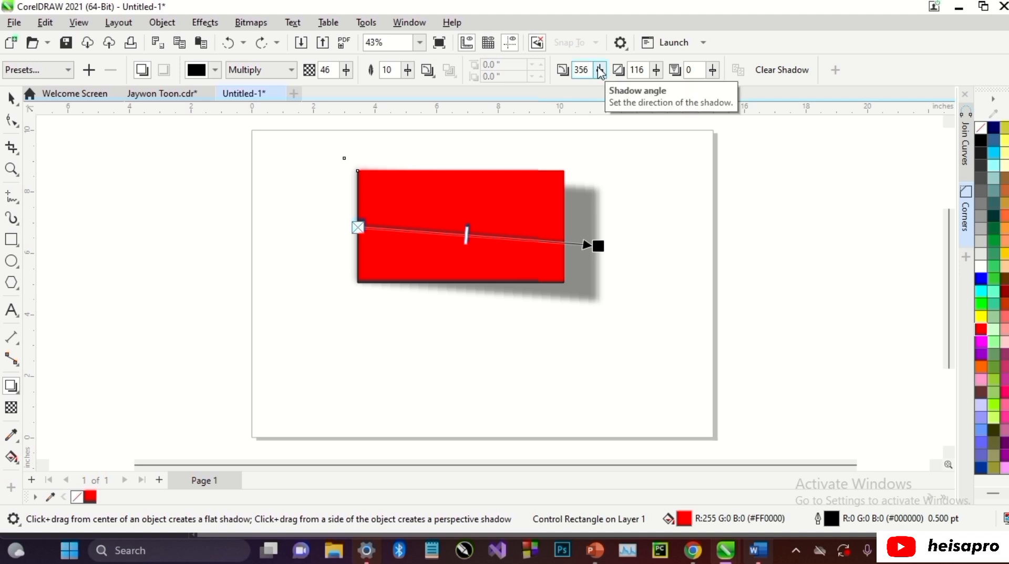
Set the shadow's fade to 28 and adjust its direction and length to an angle of 351 and a stretch of 125.
{"action": "left_click_drag", "start_coordinate": [600, 73], "coordinate": [599, 77]}
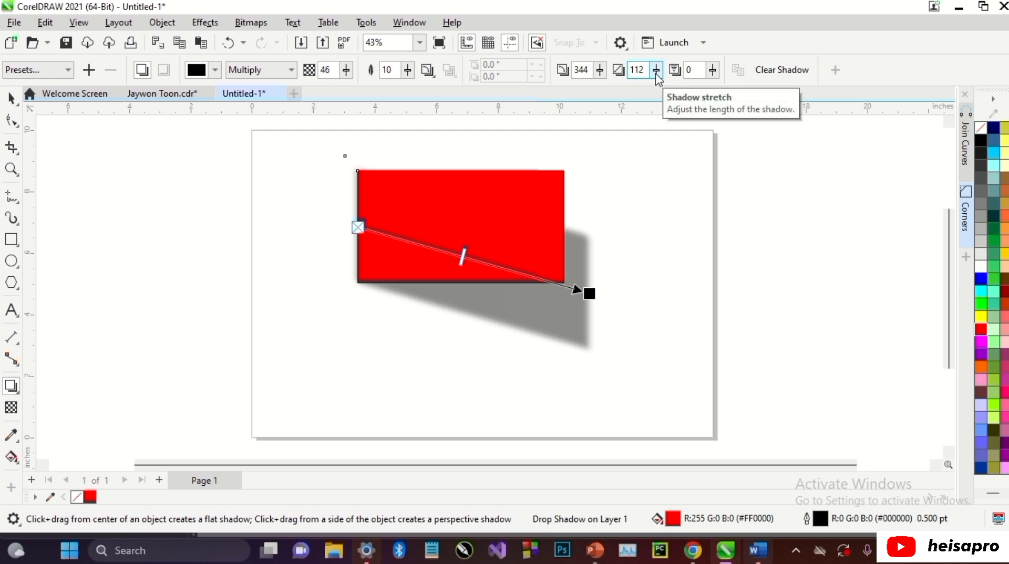
{"action": "left_click_drag", "start_coordinate": [656, 73], "coordinate": [656, 75]}
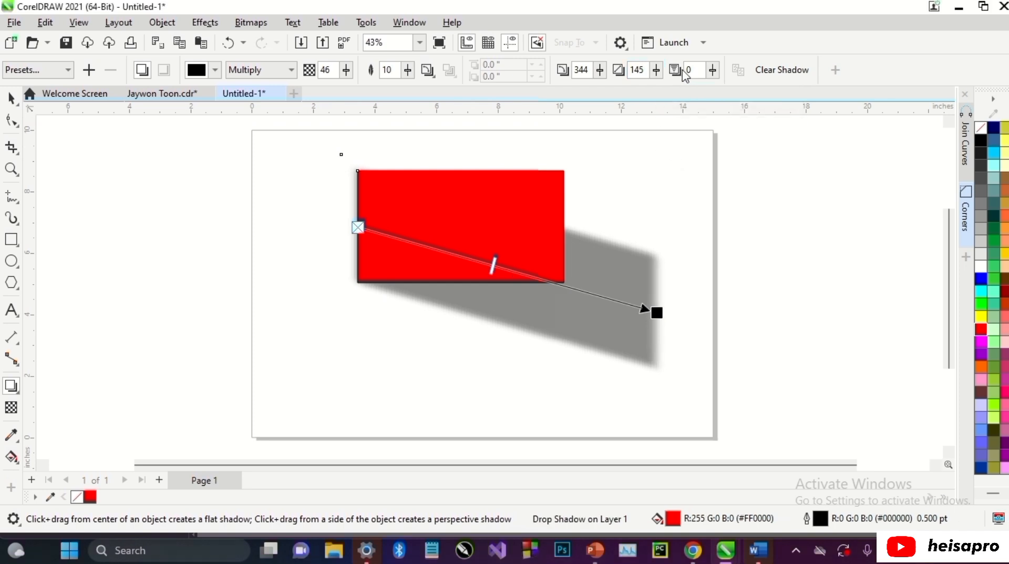
{"action": "left_click", "coordinate": [712, 71]}
{"action": "left_click_drag", "start_coordinate": [712, 76], "coordinate": [728, 76]}
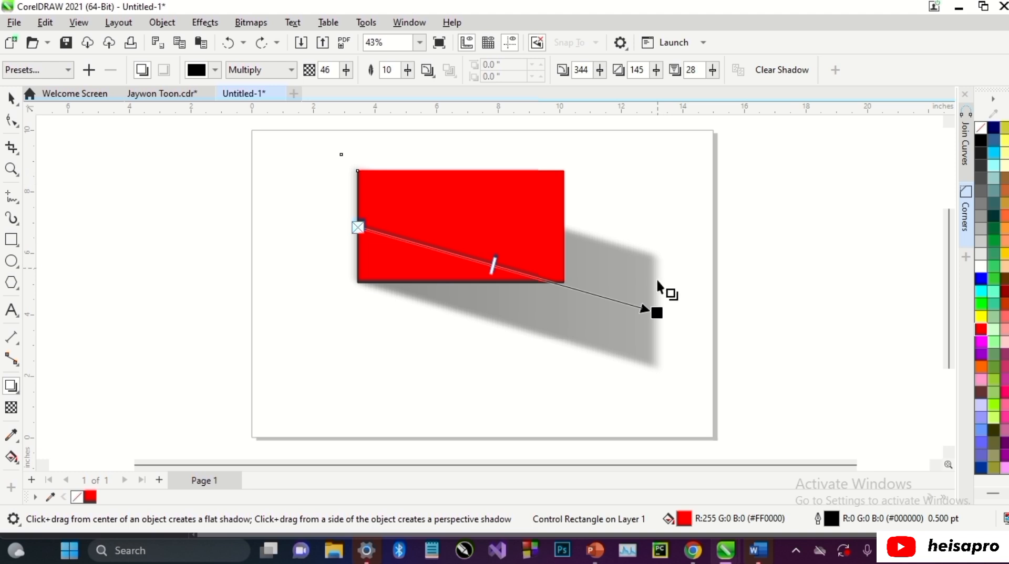
{"action": "left_click_drag", "start_coordinate": [655, 312], "coordinate": [616, 270]}
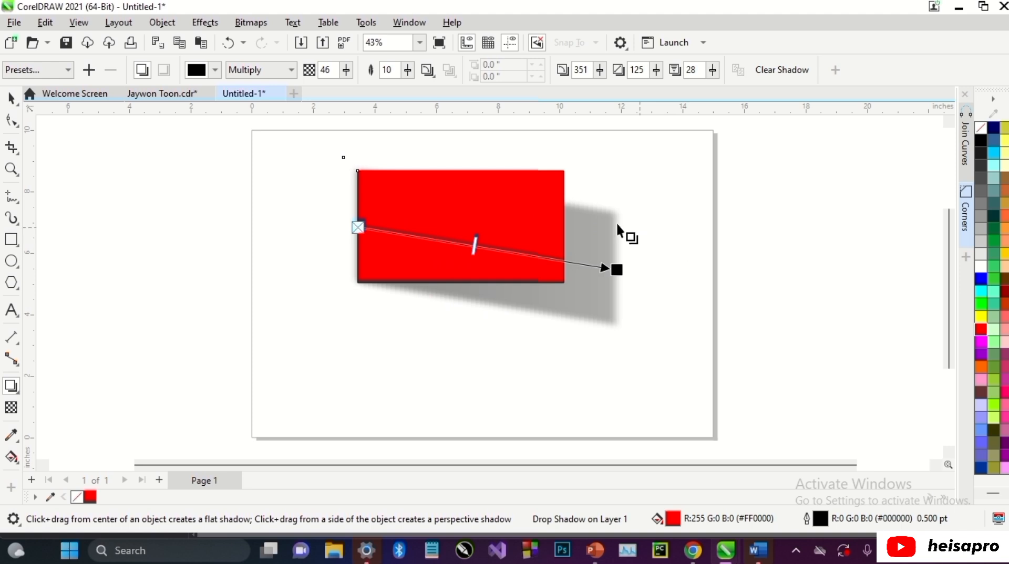
Change the drop shadow's colour to green and clear the shadow from the rectangle.
{"action": "left_click", "coordinate": [215, 71]}
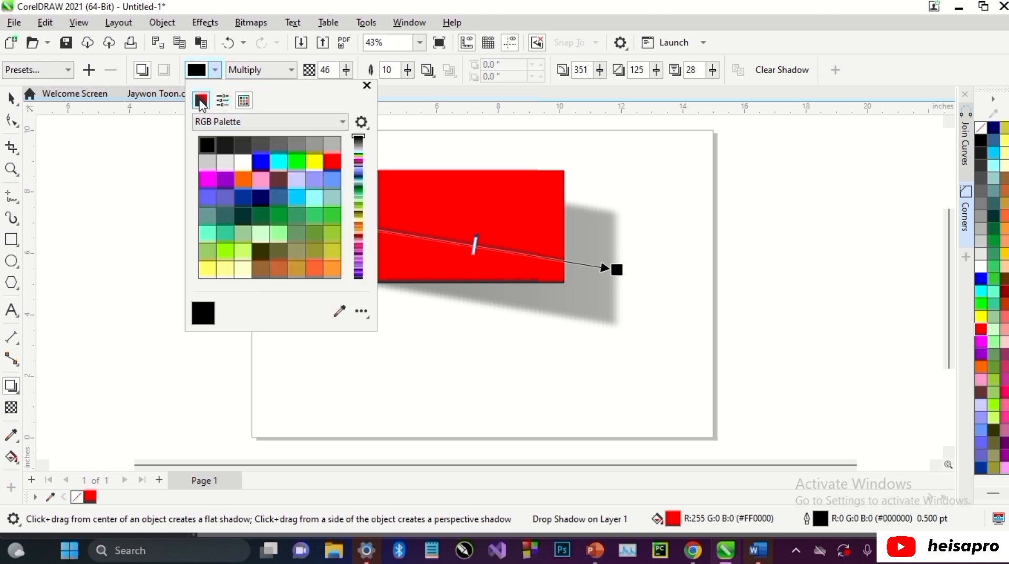
{"action": "left_click", "coordinate": [280, 217]}
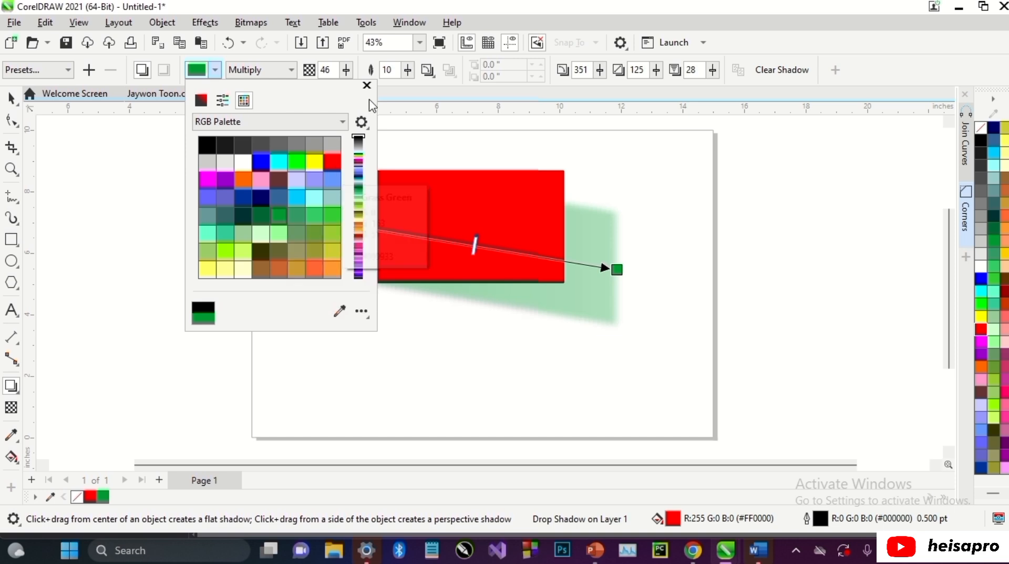
{"action": "left_click", "coordinate": [366, 85]}
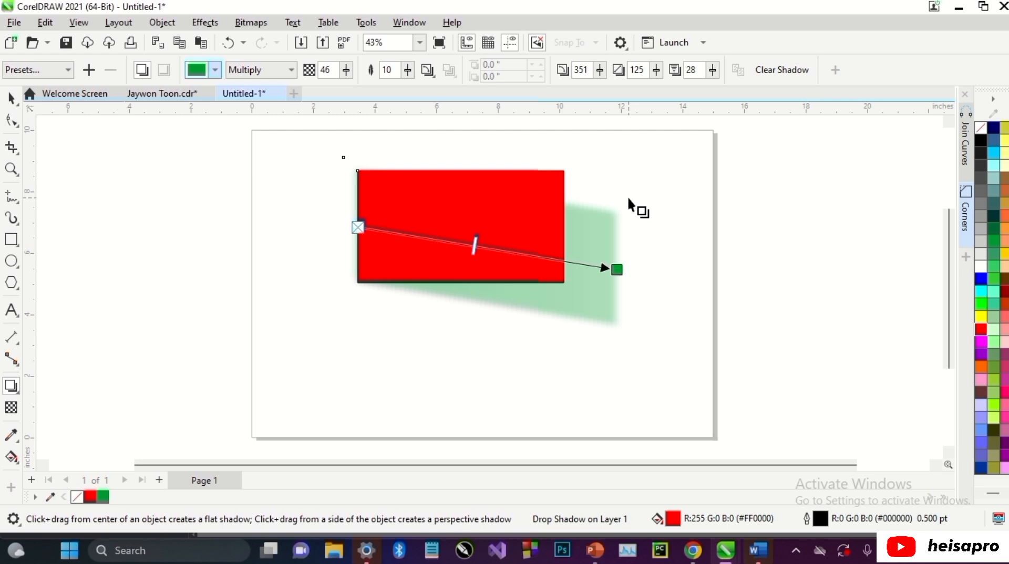
{"action": "left_click", "coordinate": [766, 74]}
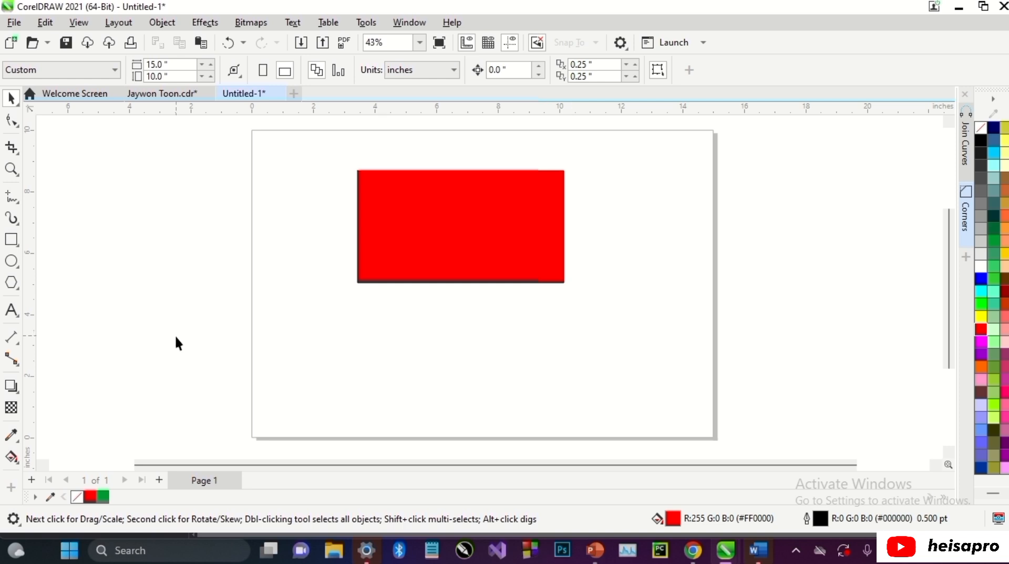
Add the artistic text "heisapro" below the rectangle.
{"action": "left_click", "coordinate": [11, 310]}
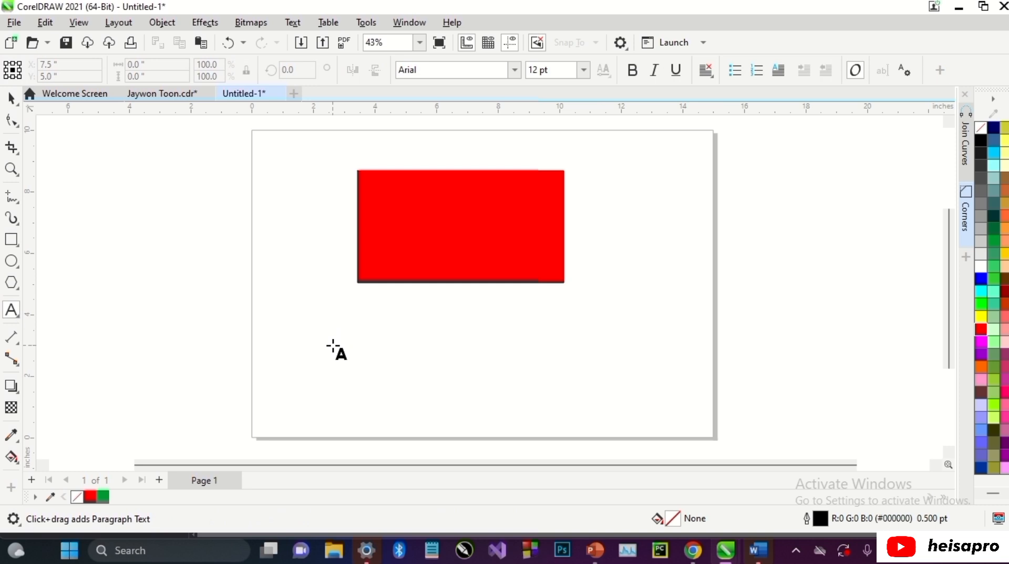
{"action": "left_click", "coordinate": [332, 383]}
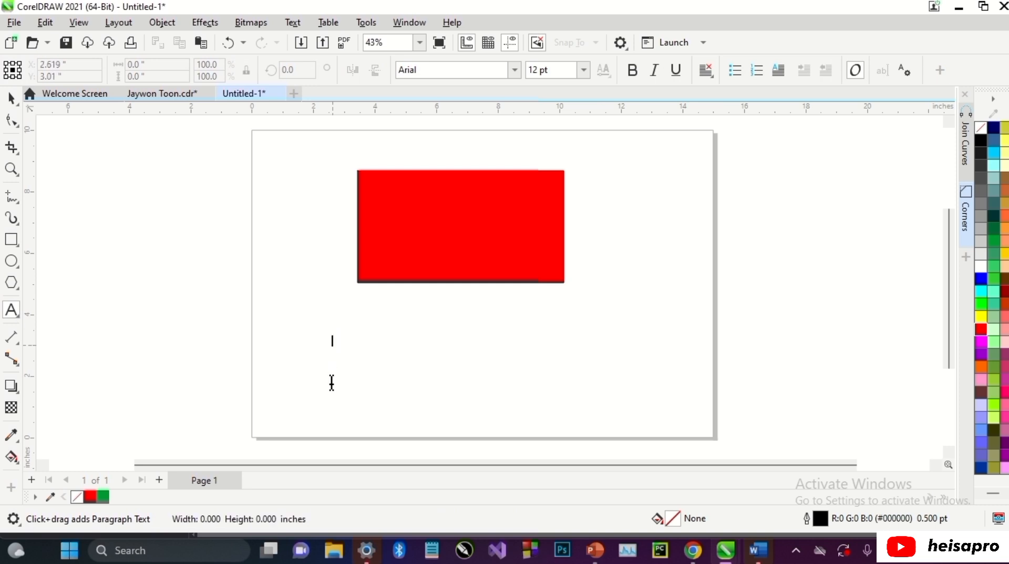
{"action": "type", "text": "heisapro"}
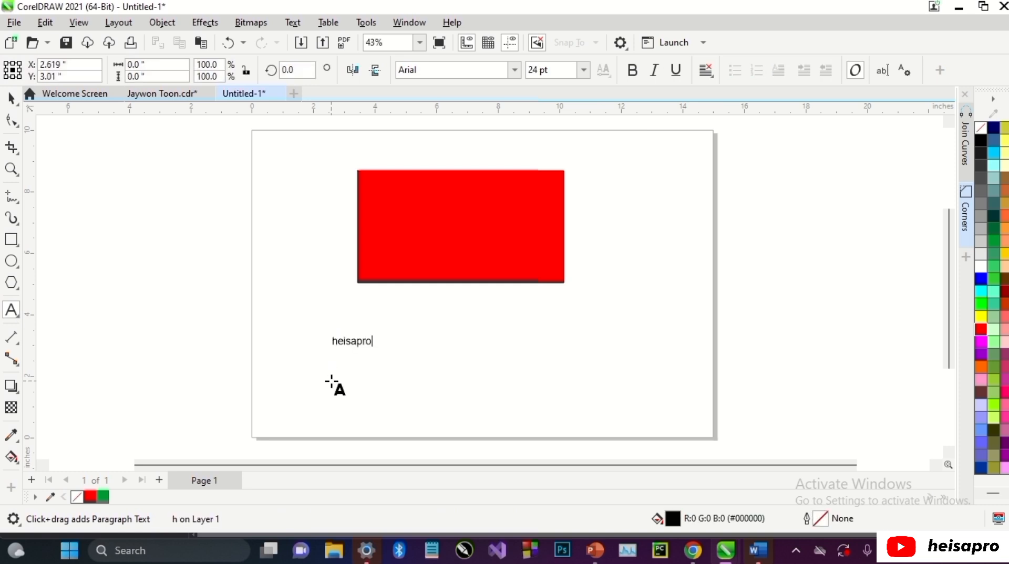
Enlarge the heisapro text to about 146.6 pt beneath the rectangle and format it as bold blue.
{"action": "key", "text": "ctrl+space"}
{"action": "left_click_drag", "start_coordinate": [376, 353], "coordinate": [572, 400]}
{"action": "left_click_drag", "start_coordinate": [509, 366], "coordinate": [530, 355]}
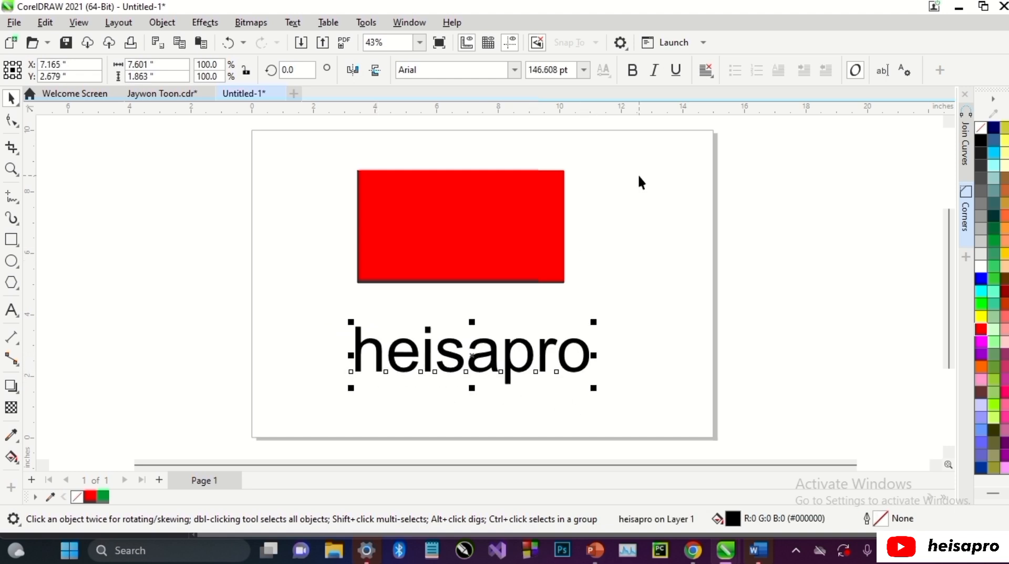
{"action": "left_click", "coordinate": [634, 70]}
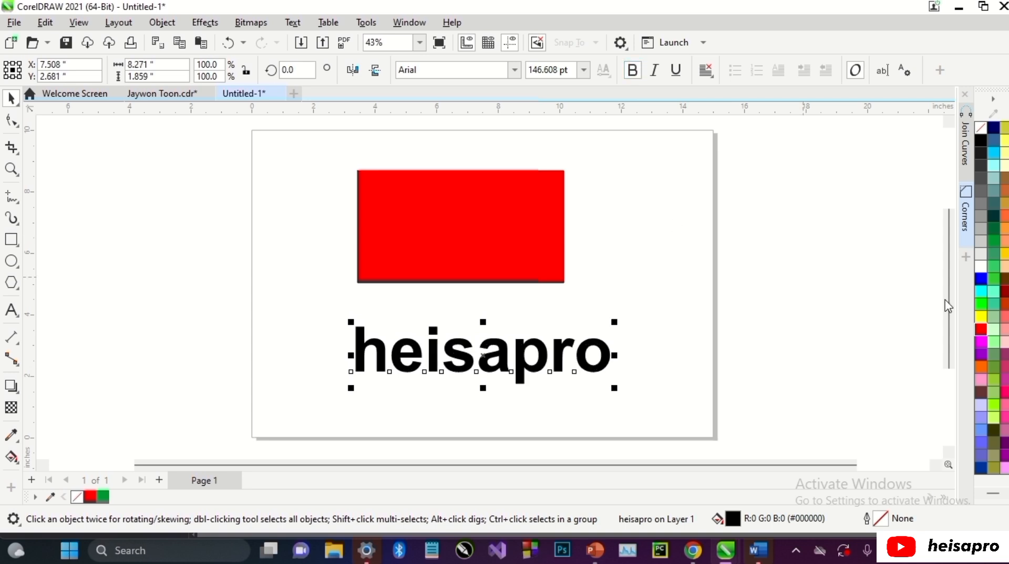
{"action": "left_click", "coordinate": [982, 279]}
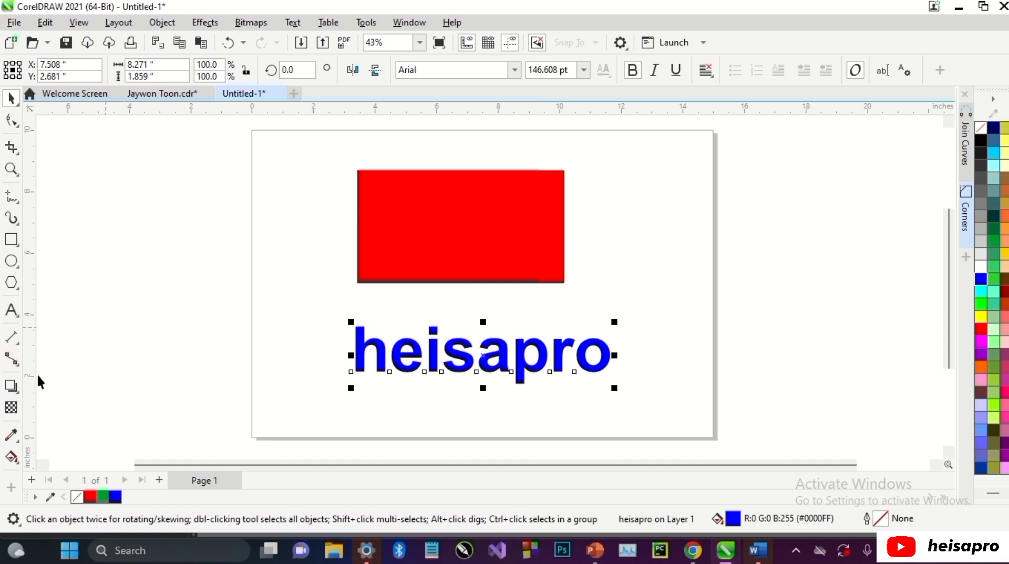
Cast a drop shadow across the heisapro text with opacity 73 and stretch 101, and clear it again.
{"action": "left_click", "coordinate": [12, 387]}
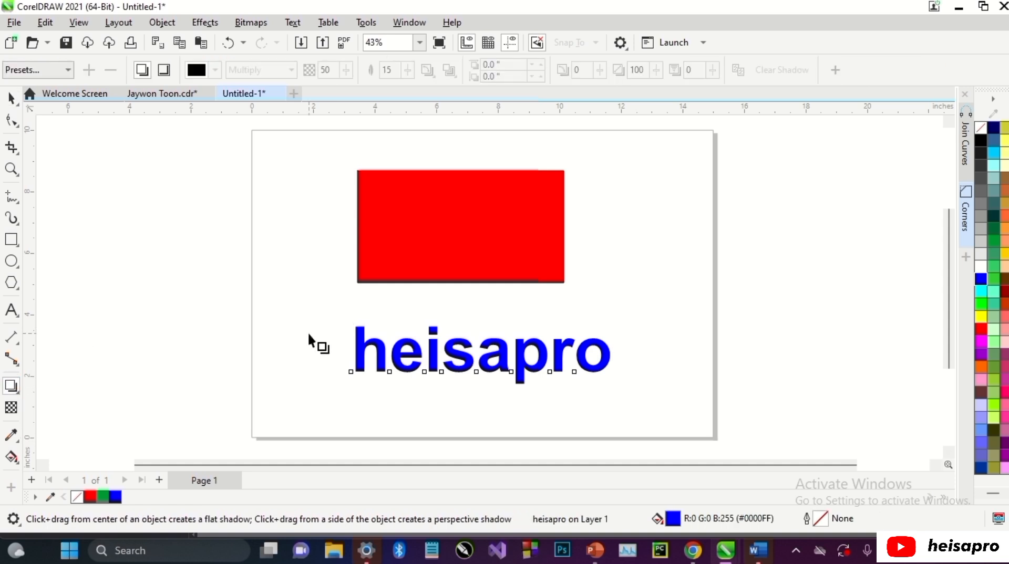
{"action": "left_click_drag", "start_coordinate": [357, 344], "coordinate": [622, 367]}
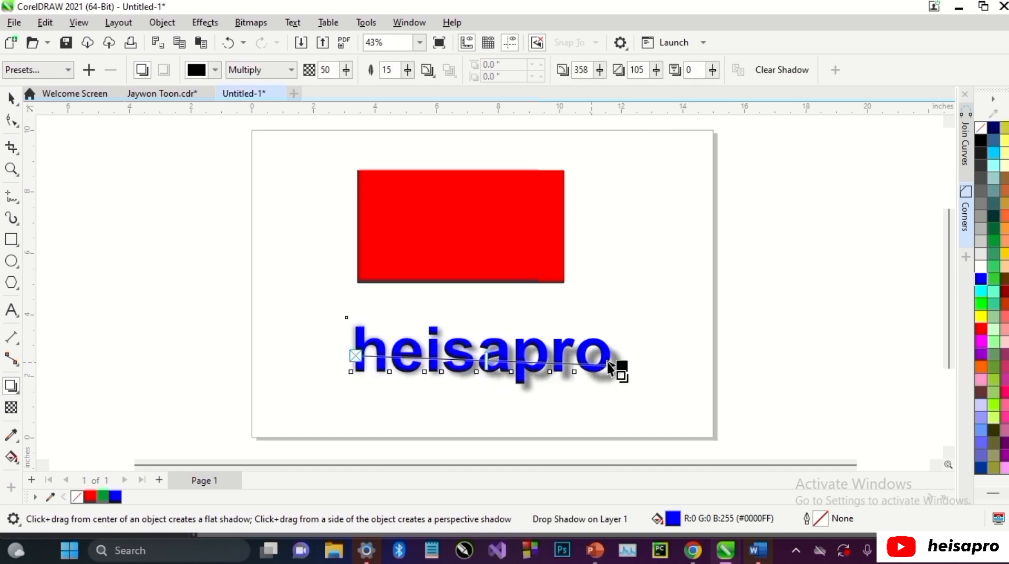
{"action": "left_click_drag", "start_coordinate": [621, 365], "coordinate": [610, 362]}
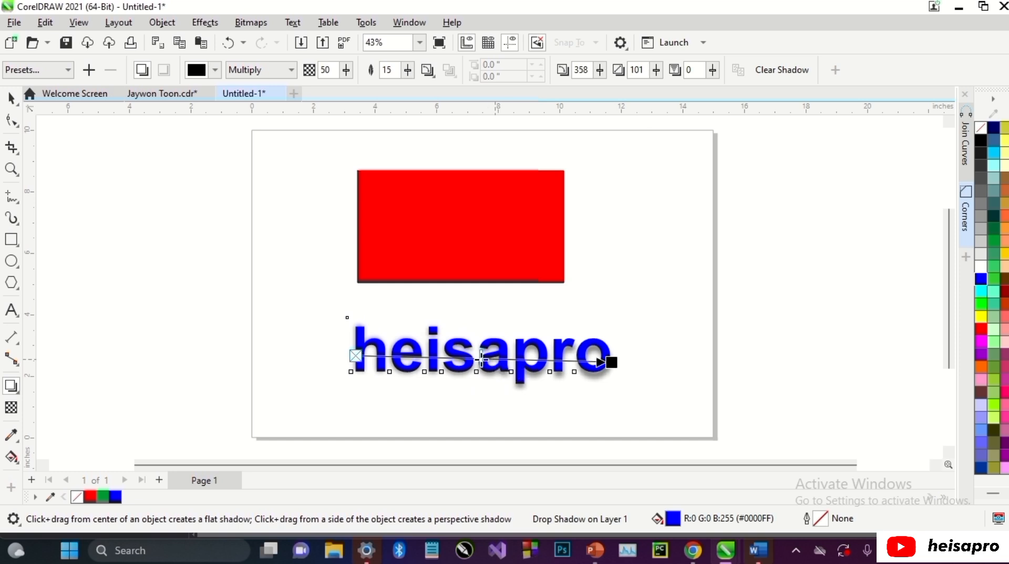
{"action": "left_click_drag", "start_coordinate": [482, 357], "coordinate": [541, 359]}
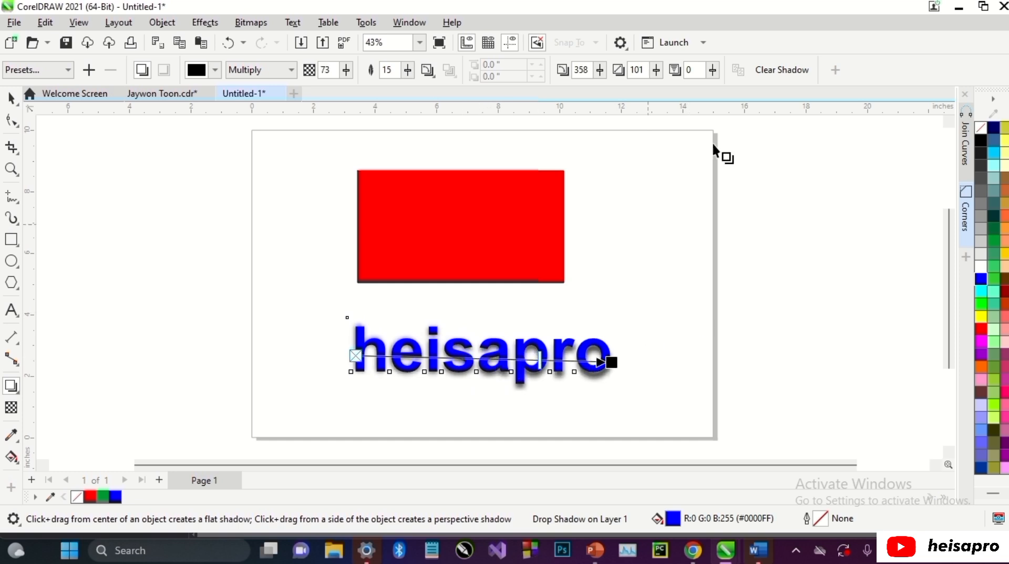
{"action": "left_click", "coordinate": [777, 70]}
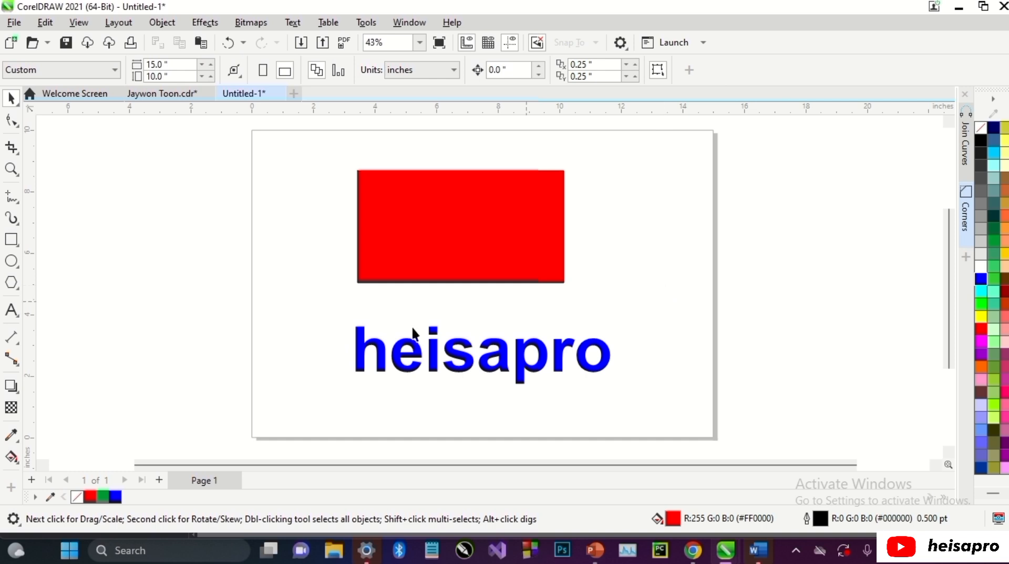
Apply a black block shadow about 1.494 inches deep to the red rectangle, extending toward its lower left.
{"action": "left_click", "coordinate": [18, 394]}
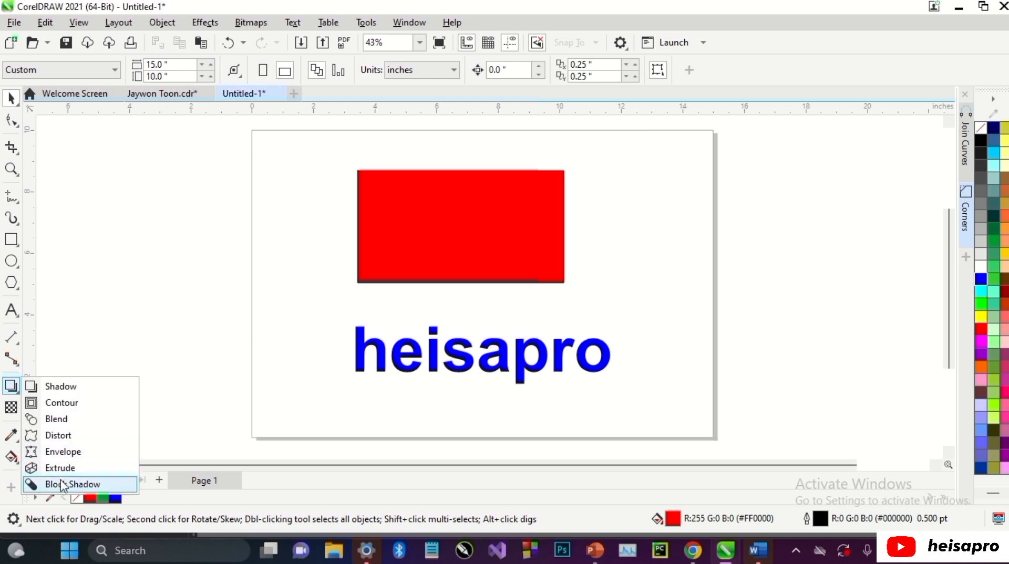
{"action": "left_click", "coordinate": [62, 484]}
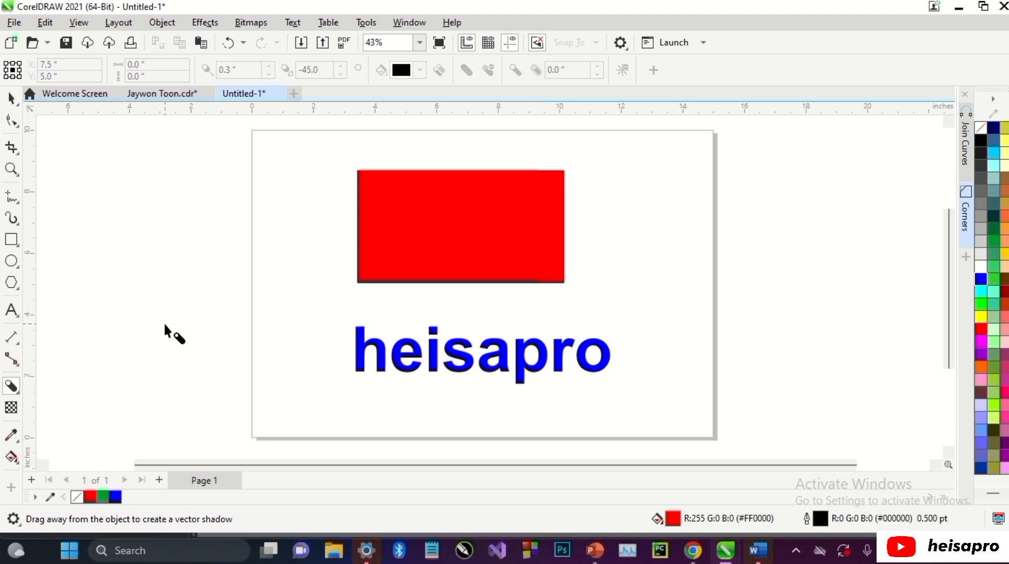
{"action": "key", "text": "ctrl+z"}
{"action": "left_click", "coordinate": [429, 227]}
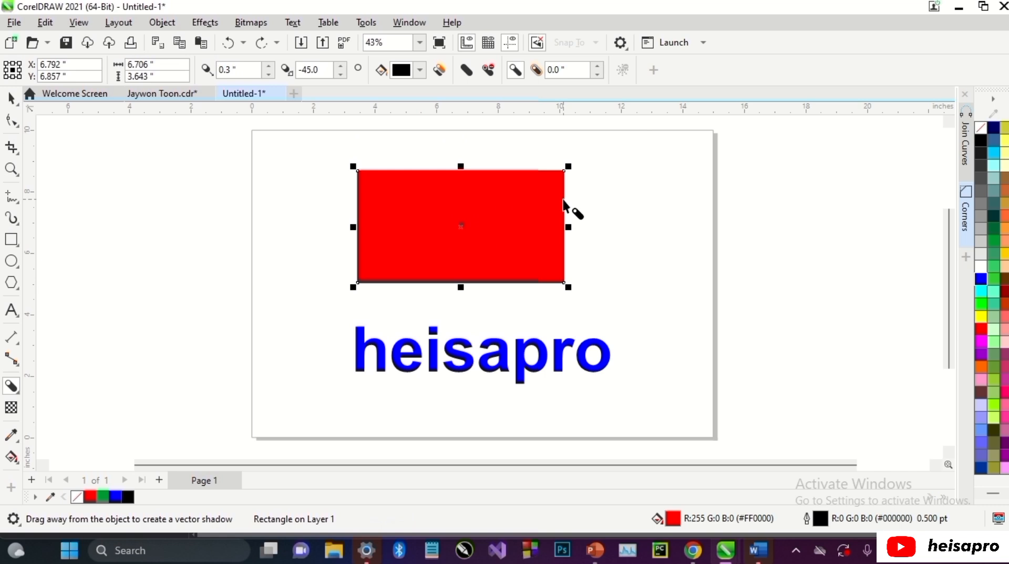
{"action": "left_click_drag", "start_coordinate": [564, 206], "coordinate": [420, 248]}
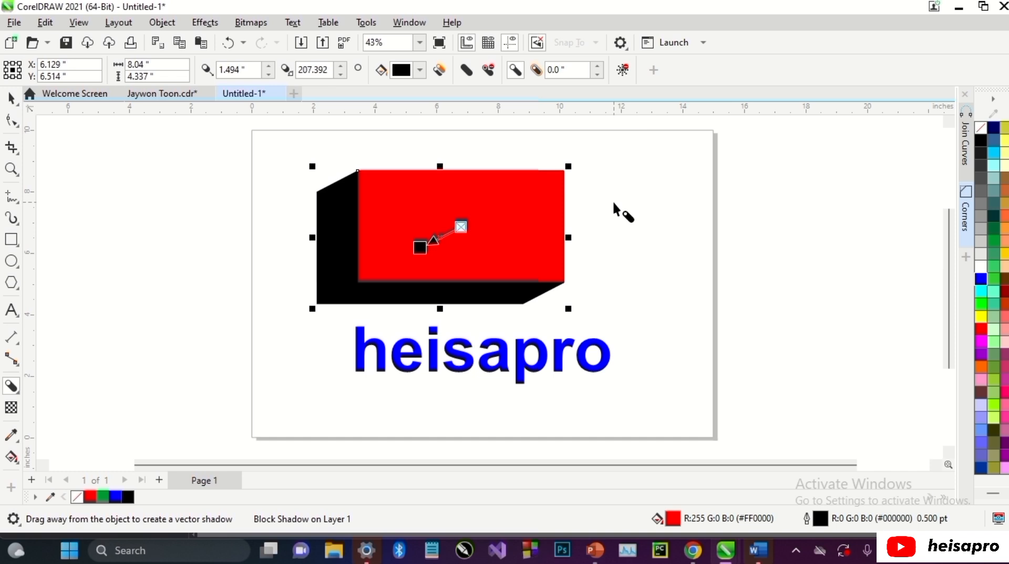
{"action": "key", "text": "ctrl+z"}
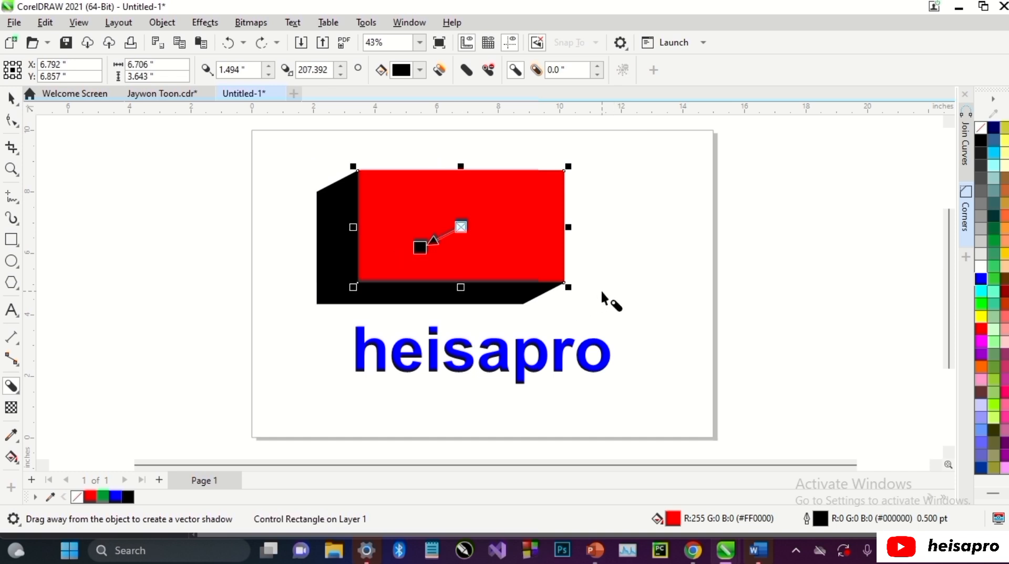
Apply a block shadow about 0.194 inches deep toward the lower left of the heisapro text and recolour it red.
{"action": "left_click", "coordinate": [504, 359]}
{"action": "left_click_drag", "start_coordinate": [512, 364], "coordinate": [481, 356]}
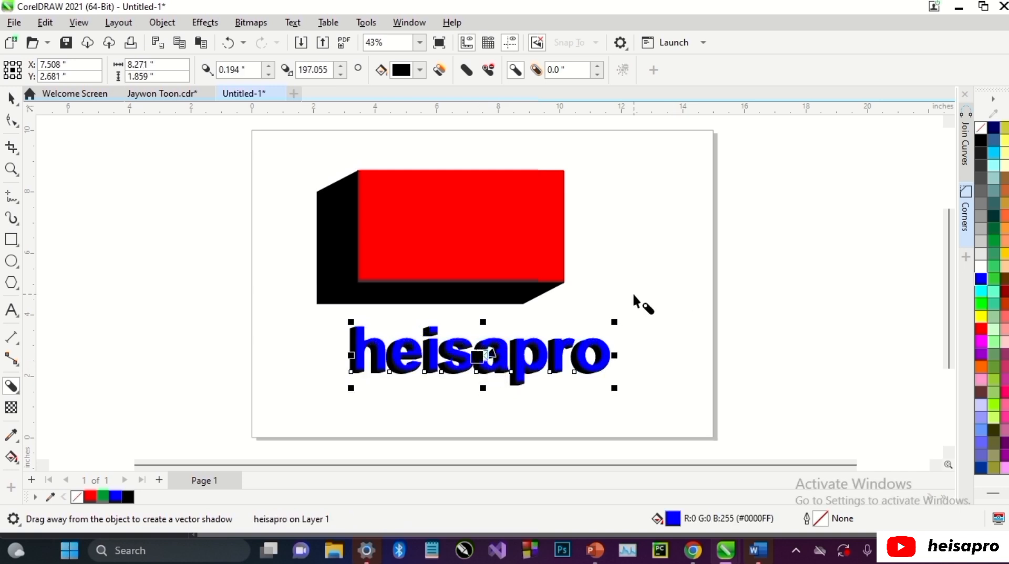
{"action": "left_click", "coordinate": [421, 71]}
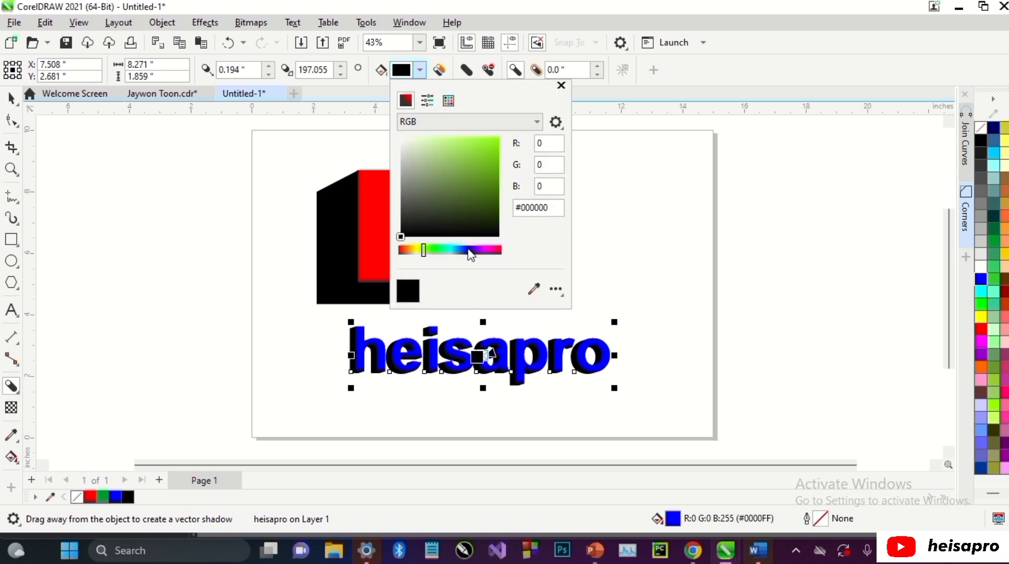
{"action": "left_click", "coordinate": [498, 251]}
{"action": "left_click", "coordinate": [494, 156]}
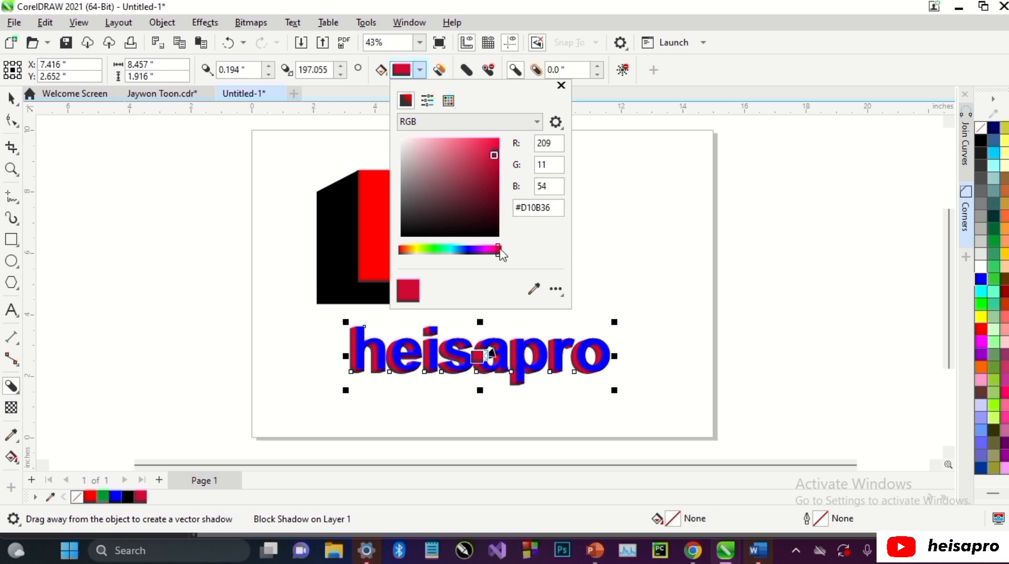
{"action": "left_click", "coordinate": [500, 250]}
{"action": "left_click", "coordinate": [494, 143]}
{"action": "left_click", "coordinate": [620, 231]}
{"action": "left_click", "coordinate": [654, 299]}
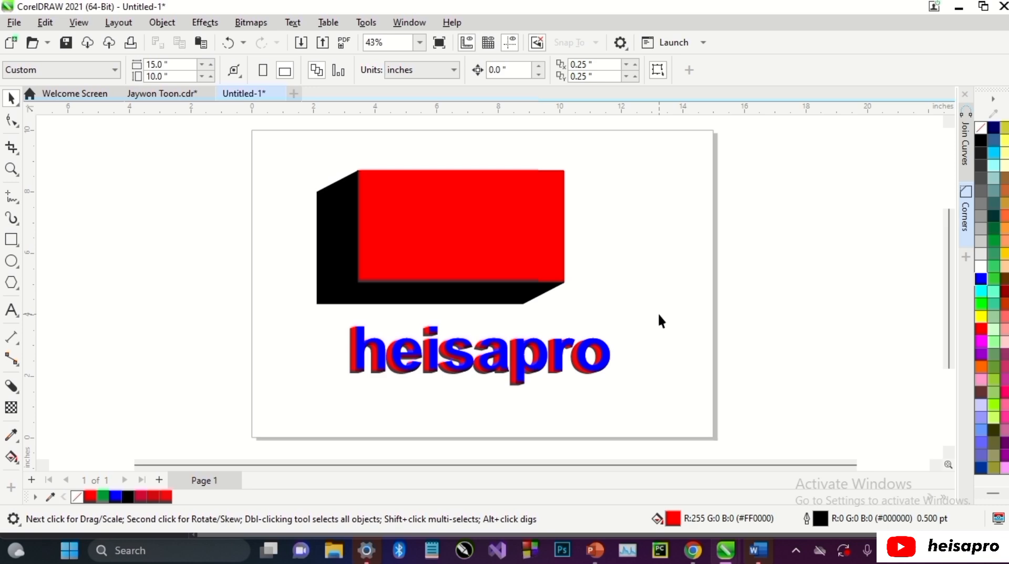
Clear the block shadow from the red rectangle.
{"action": "left_click", "coordinate": [11, 386]}
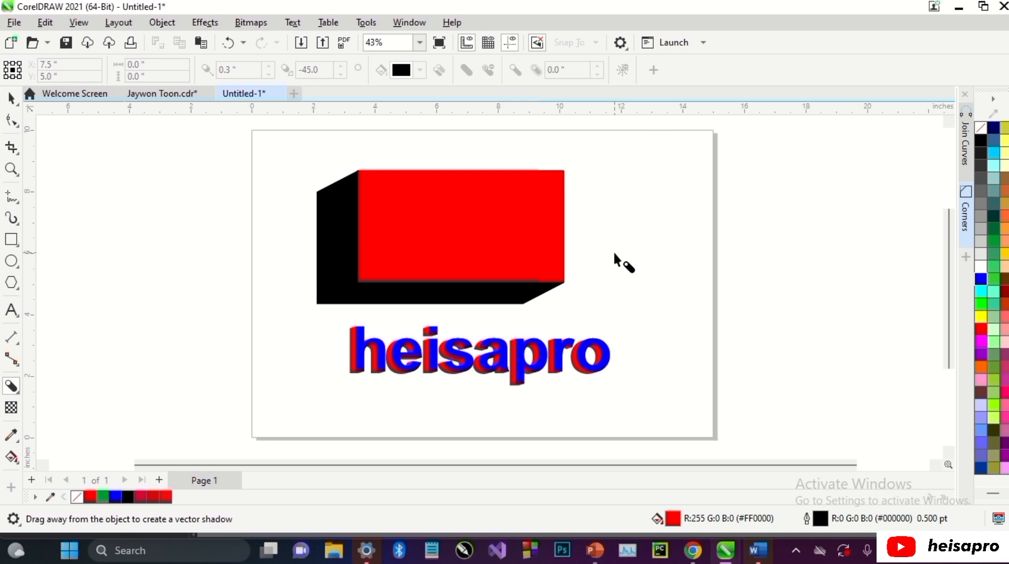
{"action": "left_click", "coordinate": [530, 301]}
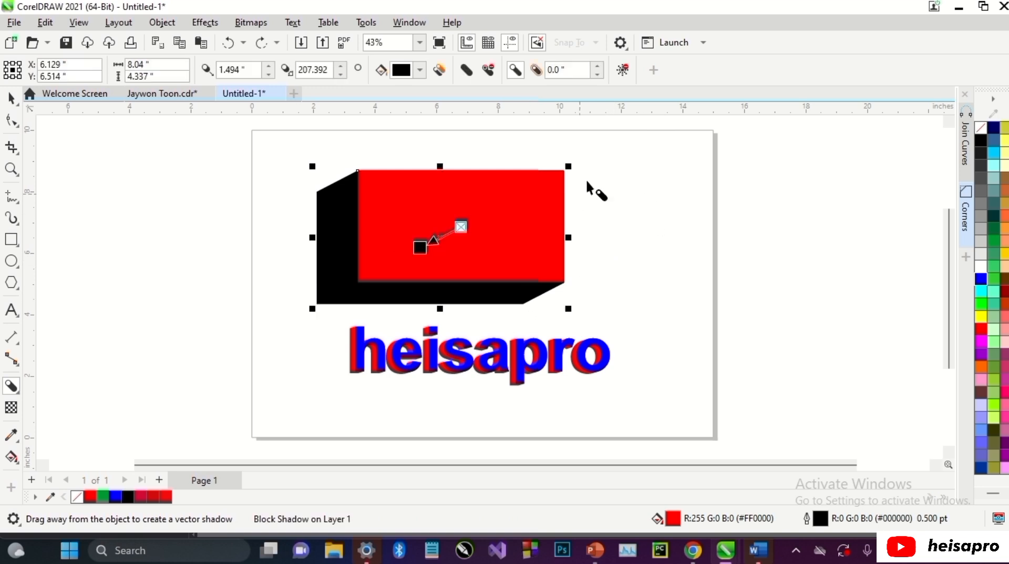
{"action": "left_click", "coordinate": [625, 69]}
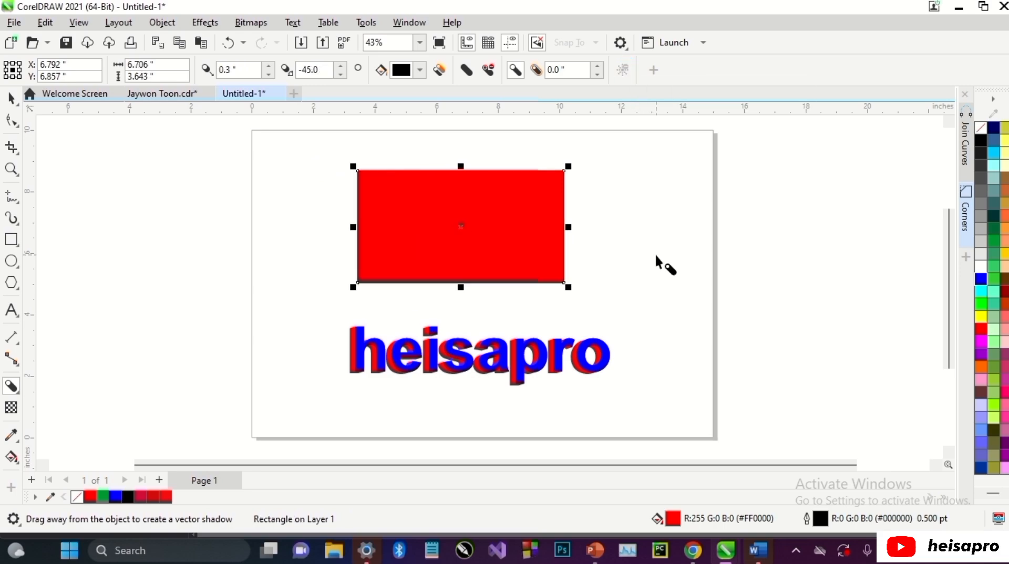